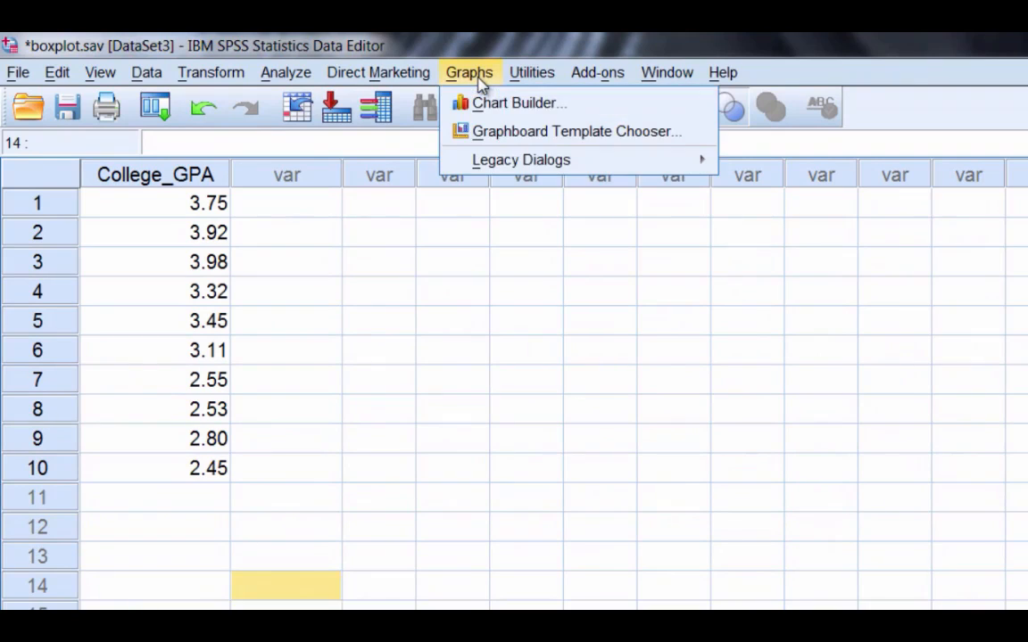
Step: Create a simple boxplot using summaries of separate variables, with College_GPA as the variable the boxes represent
mouse_move(514, 161)
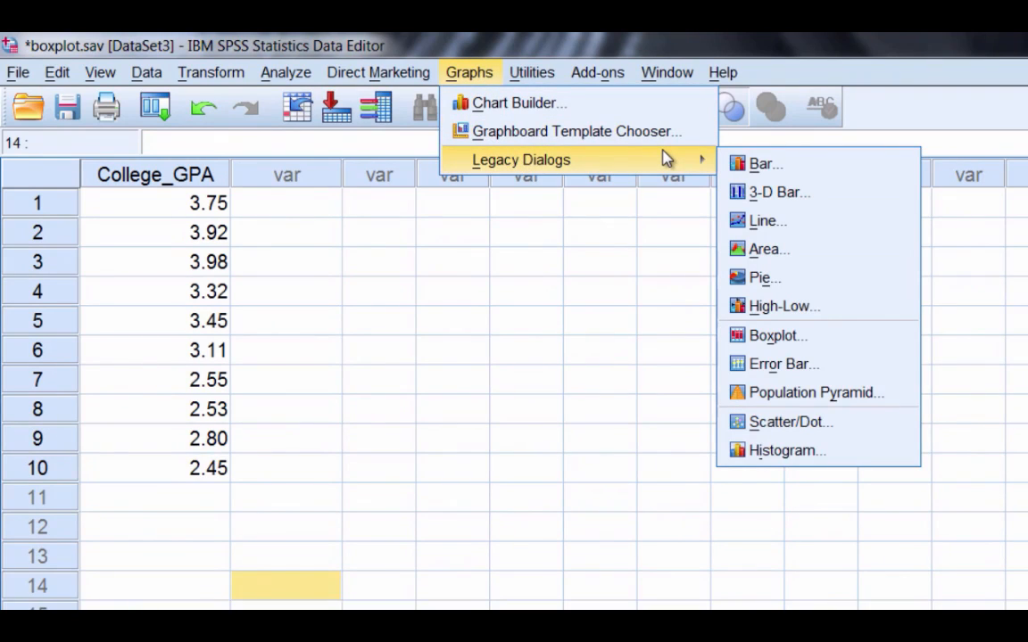
left_click(836, 344)
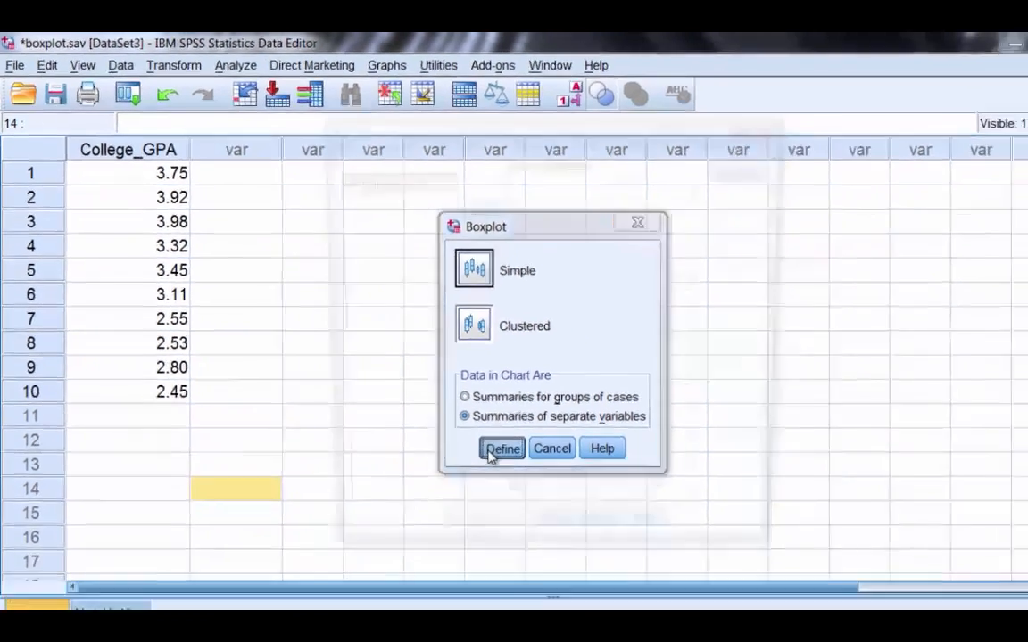
left_click(594, 537)
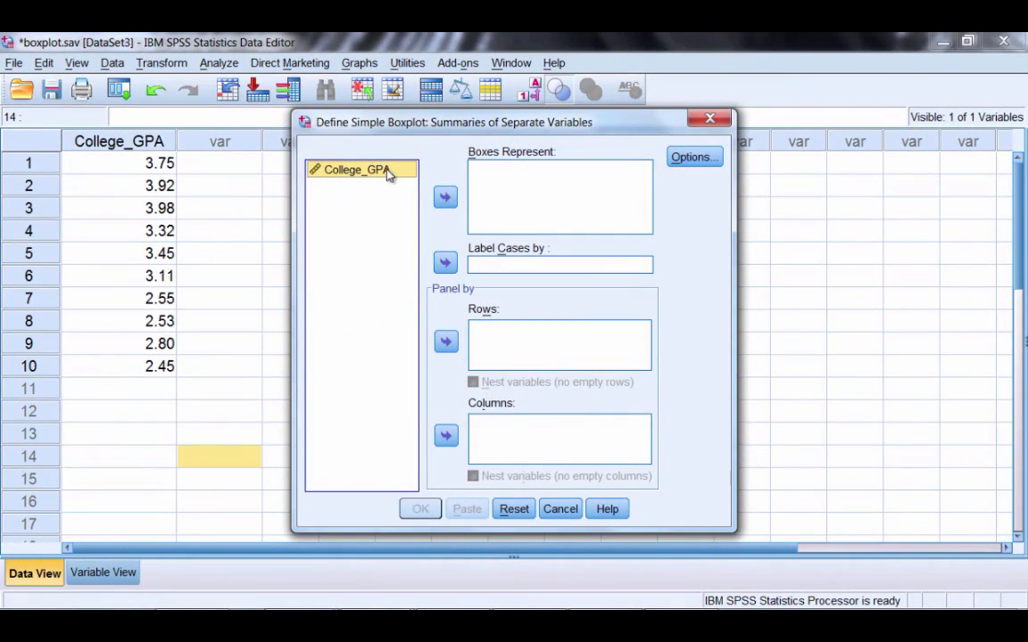
left_click(447, 198)
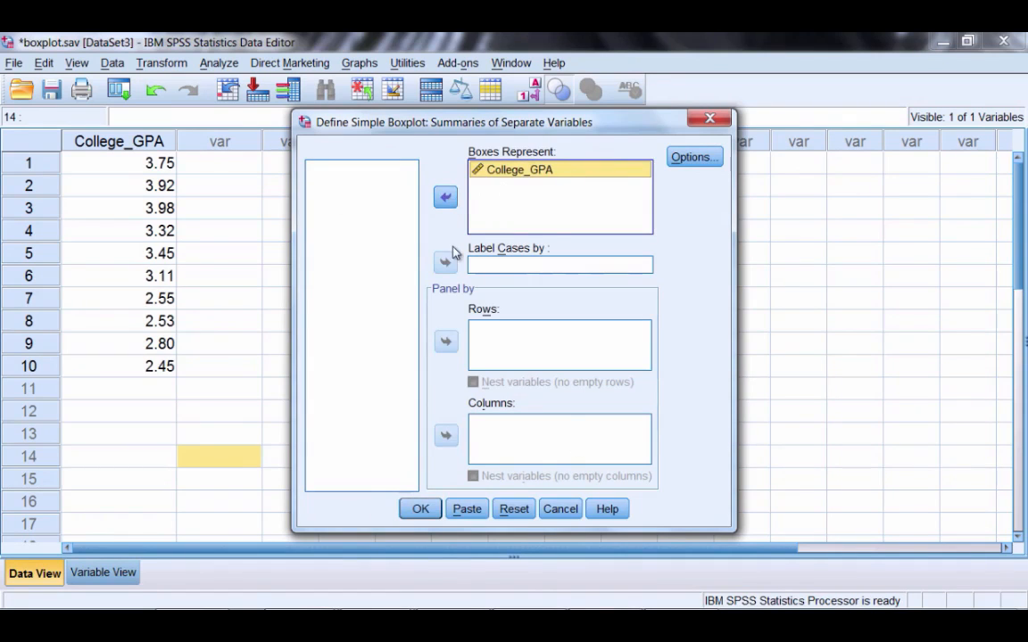
left_click(414, 516)
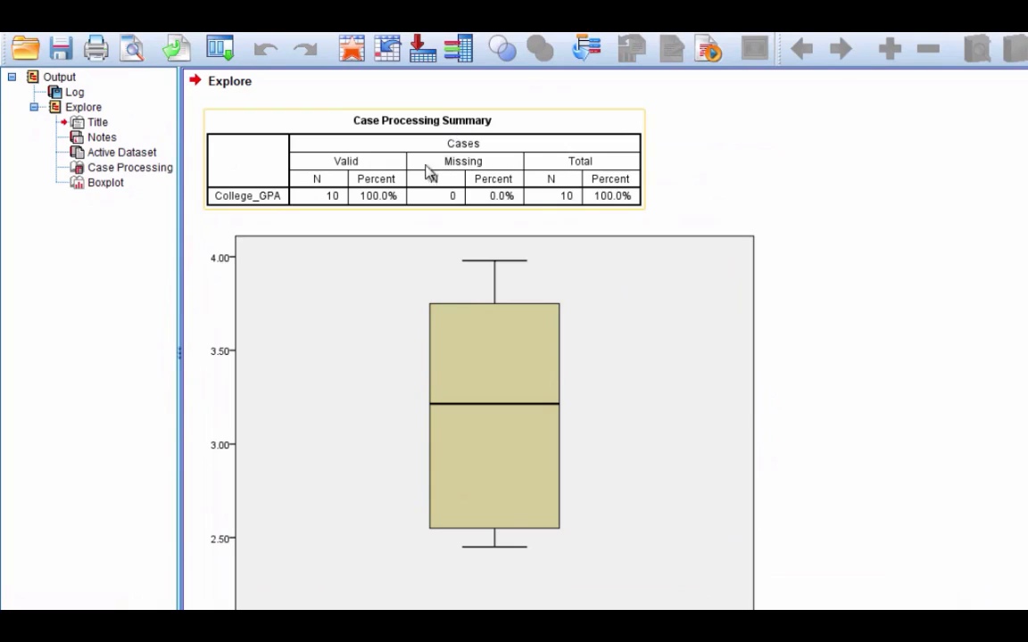
Step: Examine the Case Processing Summary and the College_GPA boxplot, opening the chart for a closer view and closing it again
left_click(339, 178)
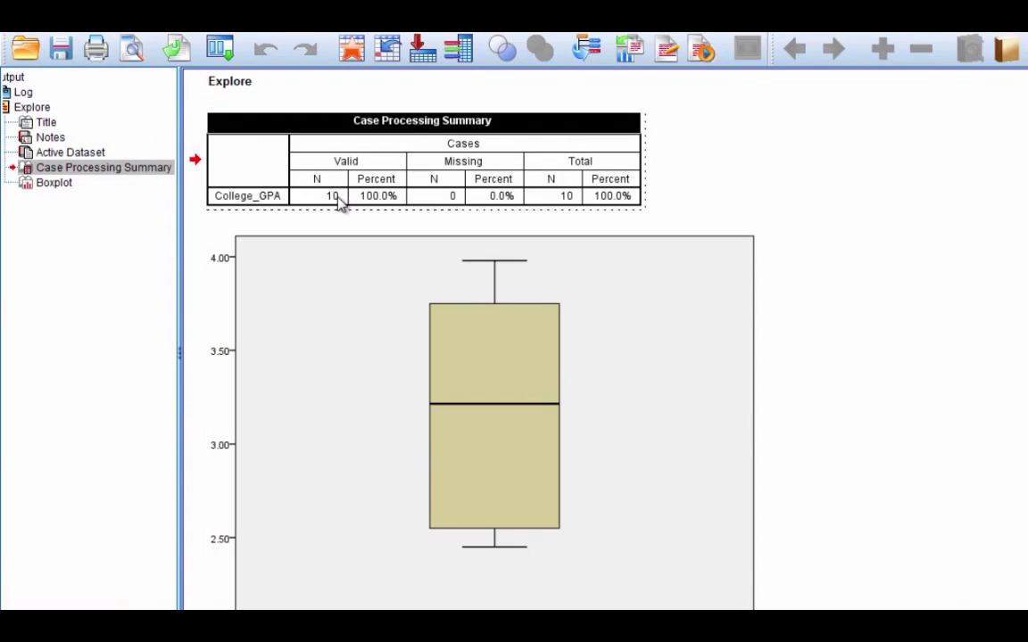
left_click(696, 192)
scroll(571, 339, "down", 2)
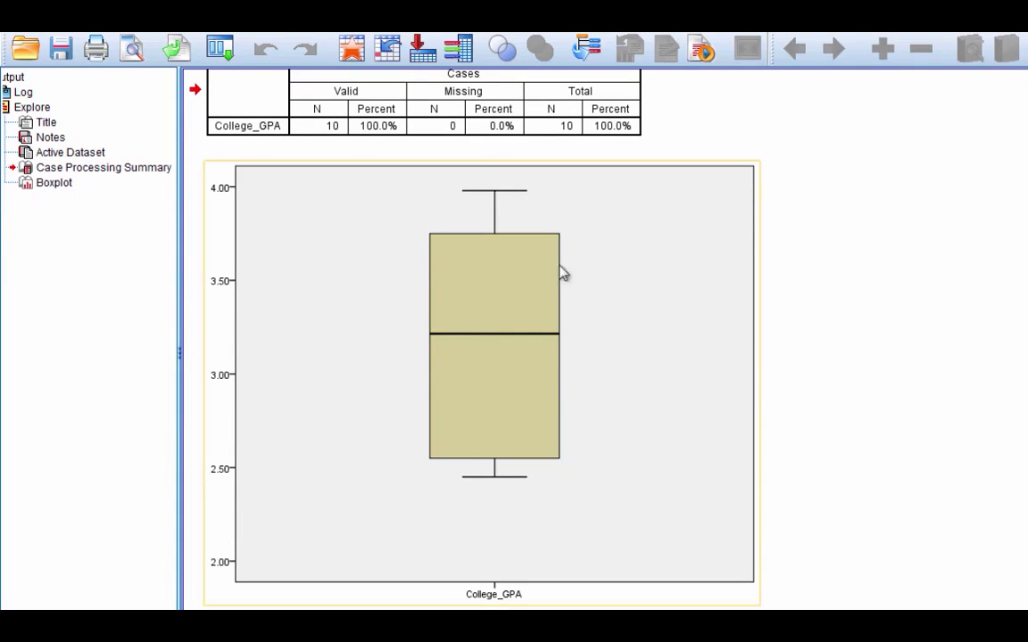
double_click(587, 253)
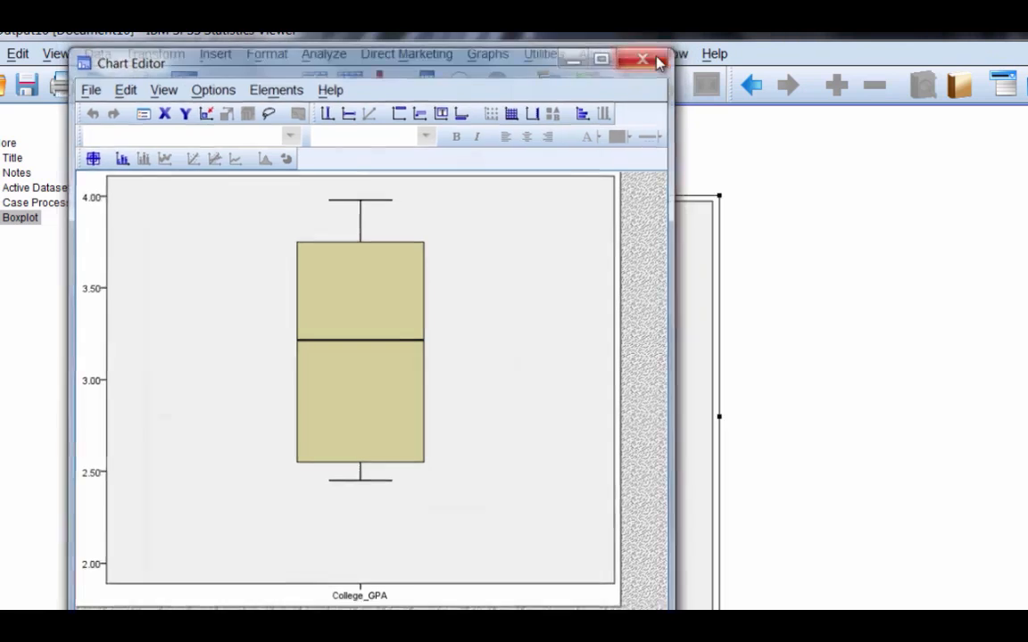
left_click(647, 56)
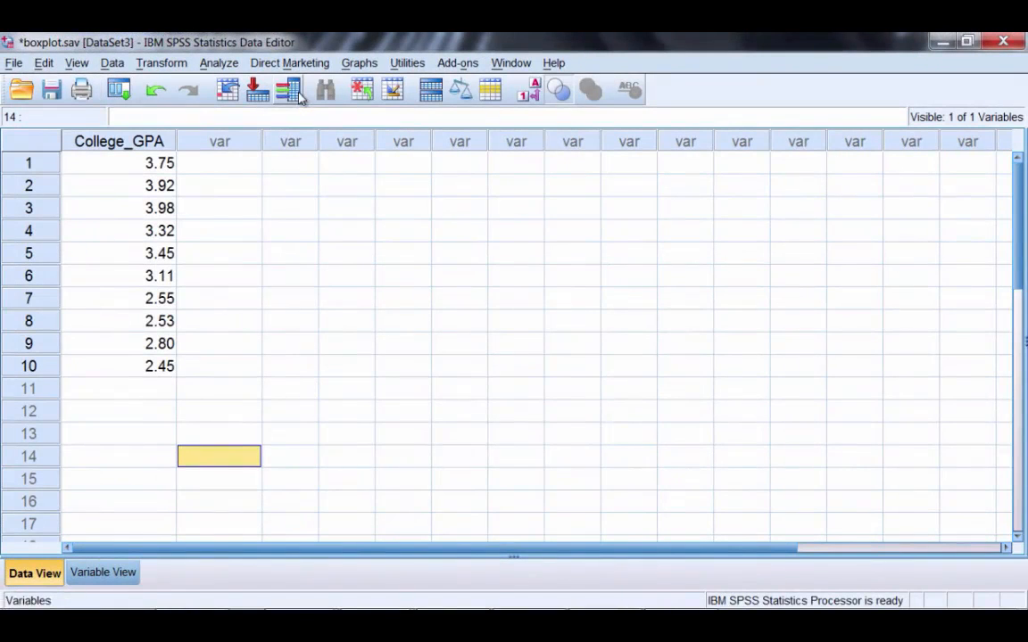
Step: Add a GPA value of 0.00 as case 11 in the College_GPA column
left_click(166, 390)
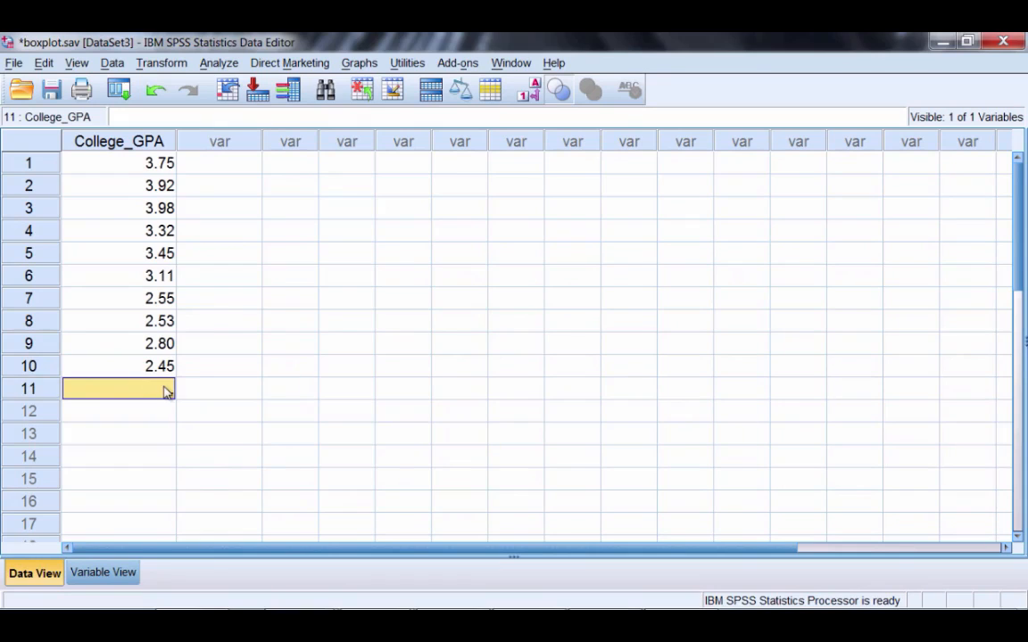
type("0.00")
key("Return")
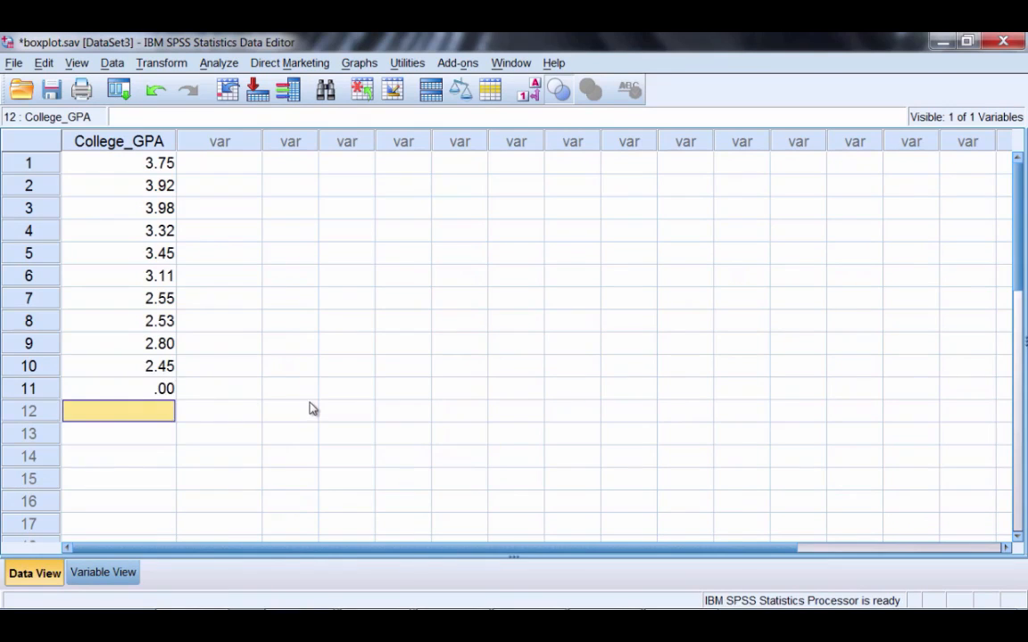
Step: Run the simple College_GPA boxplot again with case 11 included and inspect the new chart in the output
left_click(356, 64)
mouse_move(392, 130)
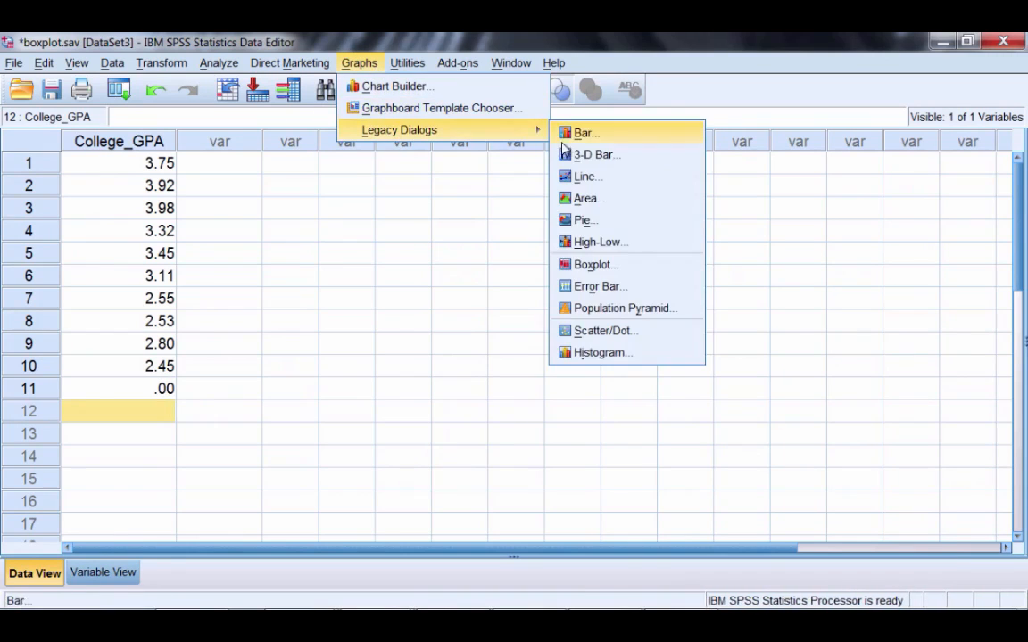
left_click(669, 267)
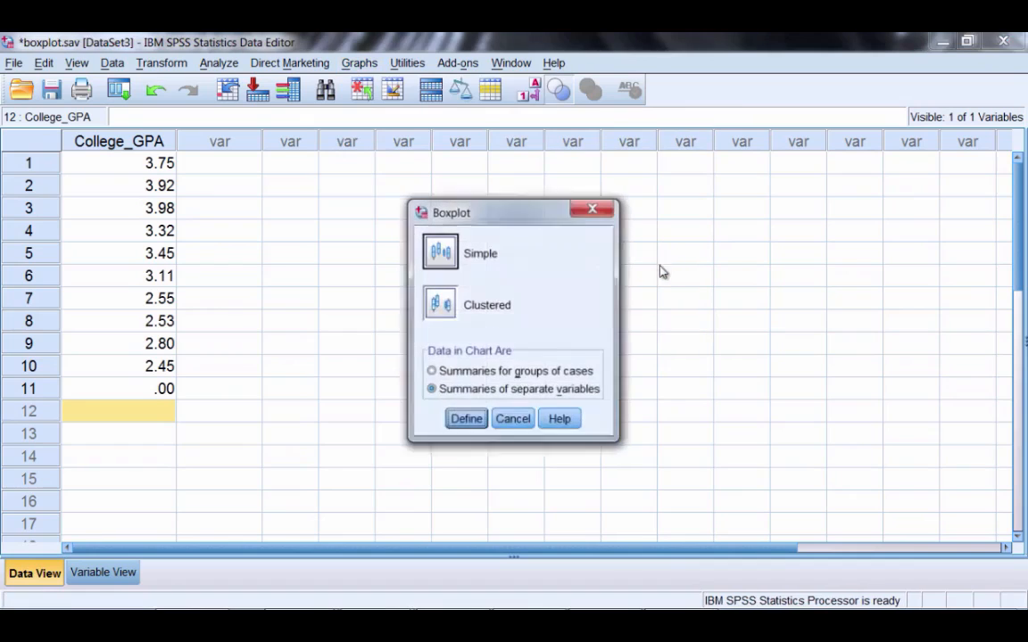
left_click(465, 418)
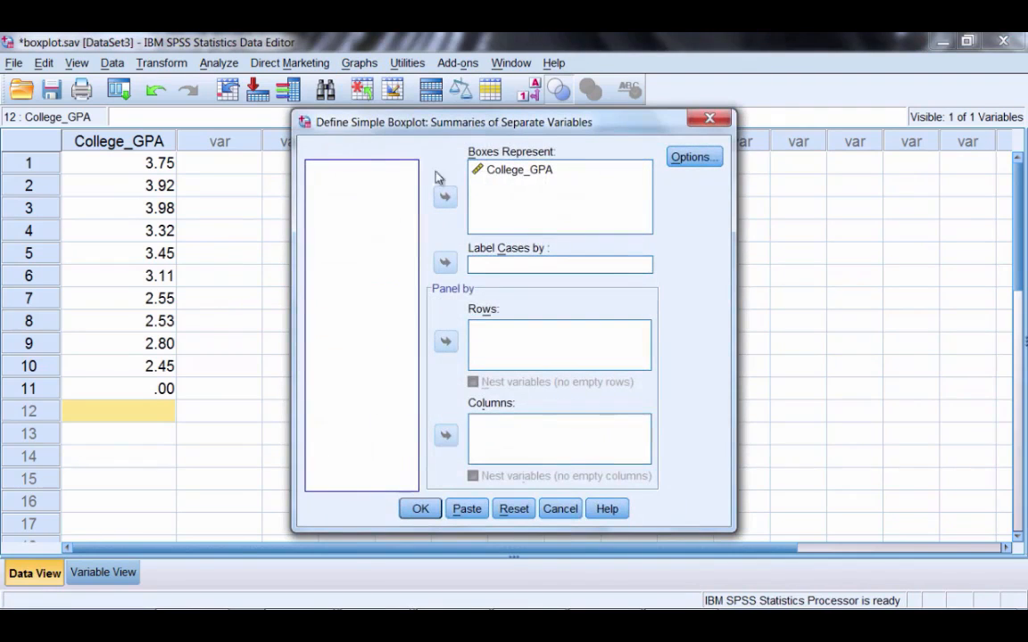
left_click(420, 509)
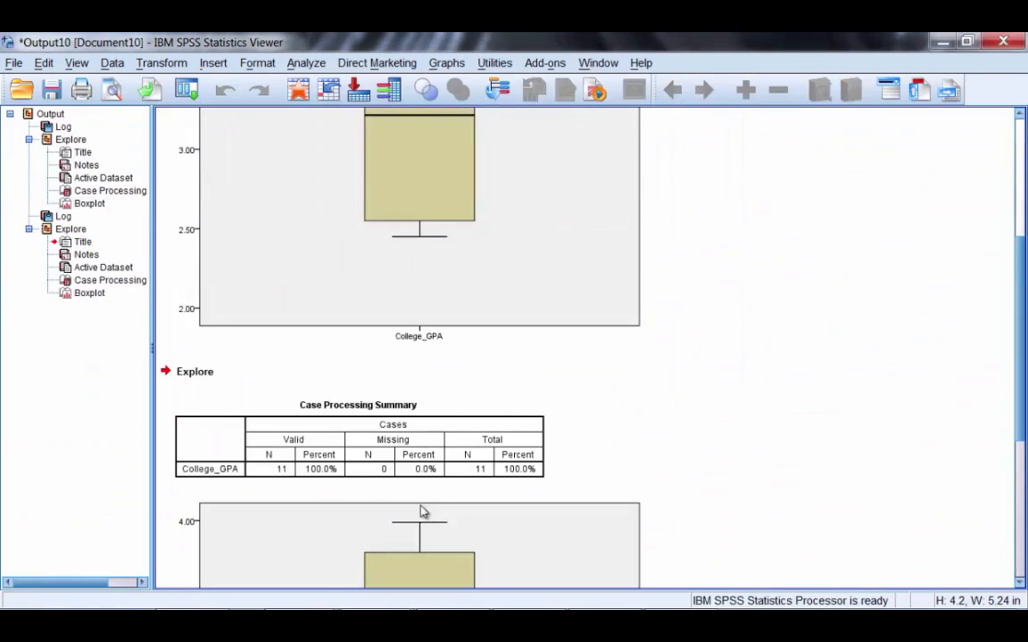
left_click_drag(1023, 279, 1022, 388)
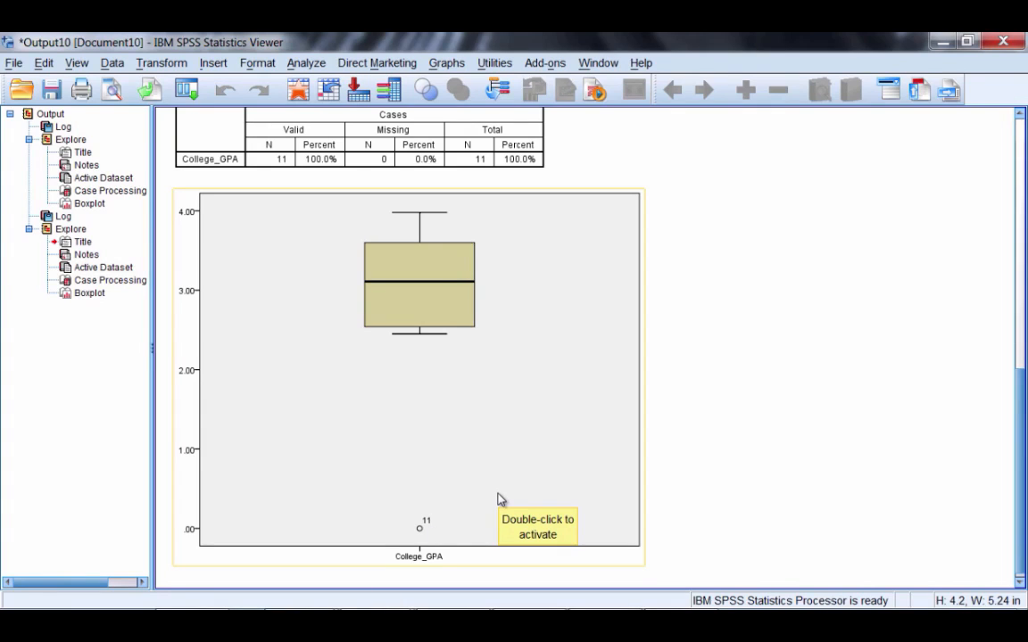
left_click(651, 499)
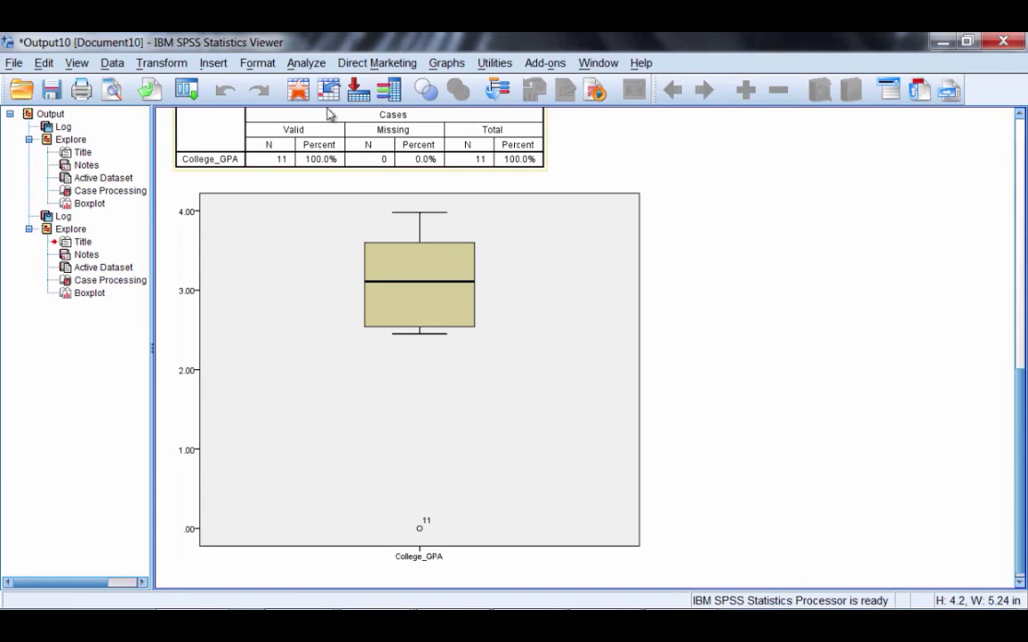
Step: Return to the data and add a value of 10 as case 12 in the College_GPA column
left_click(300, 90)
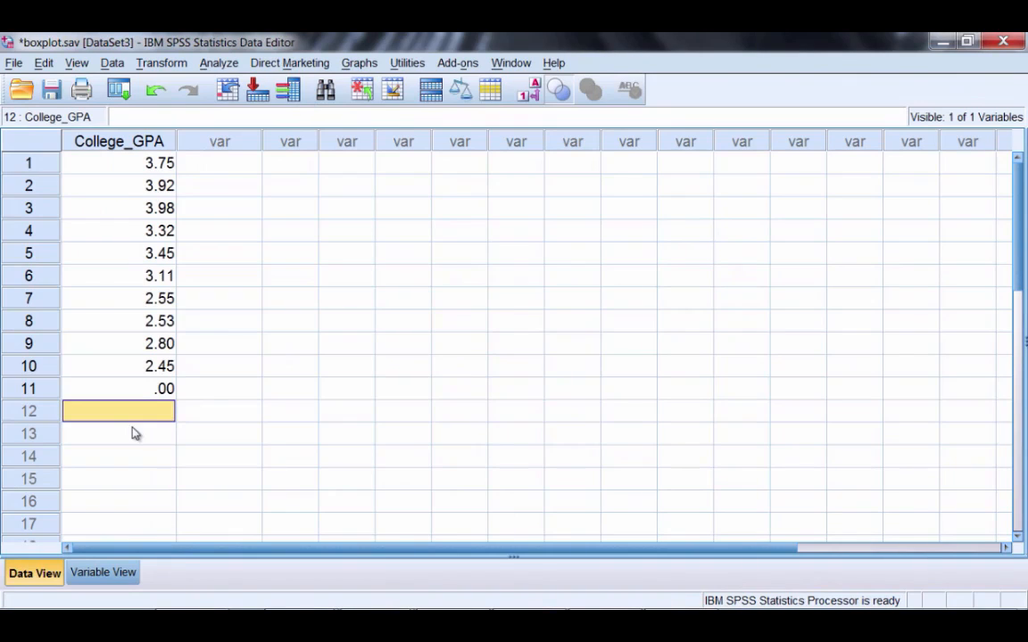
type("10")
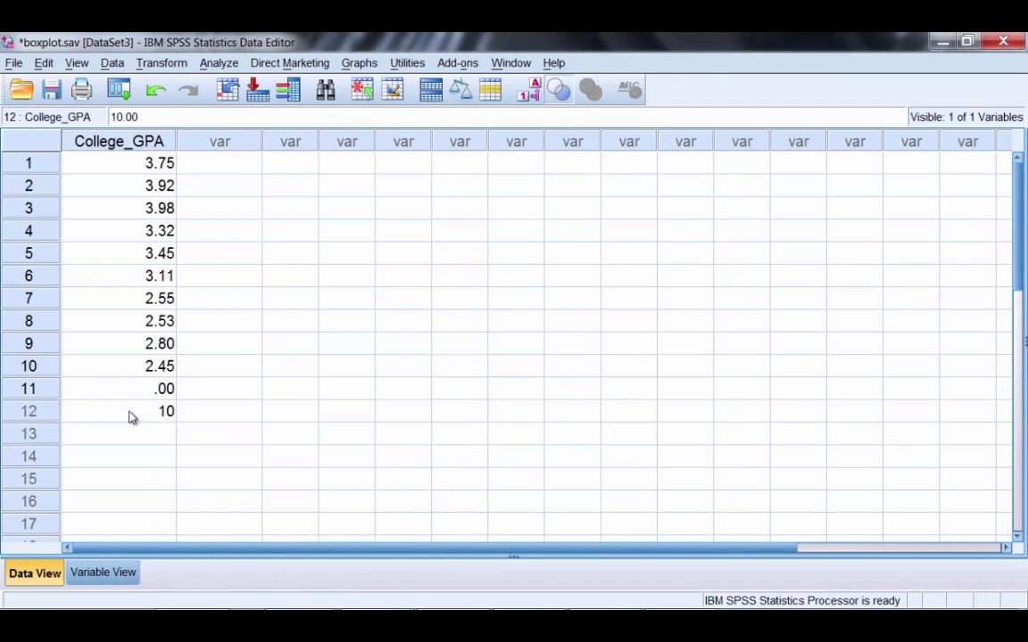
key("Return")
left_click(130, 140)
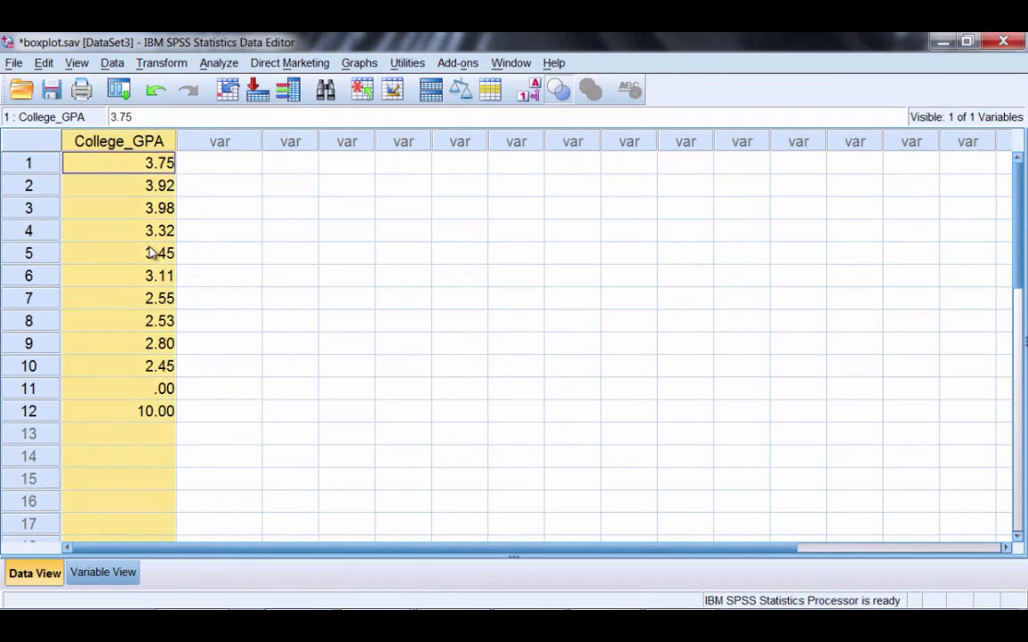
left_click(125, 411)
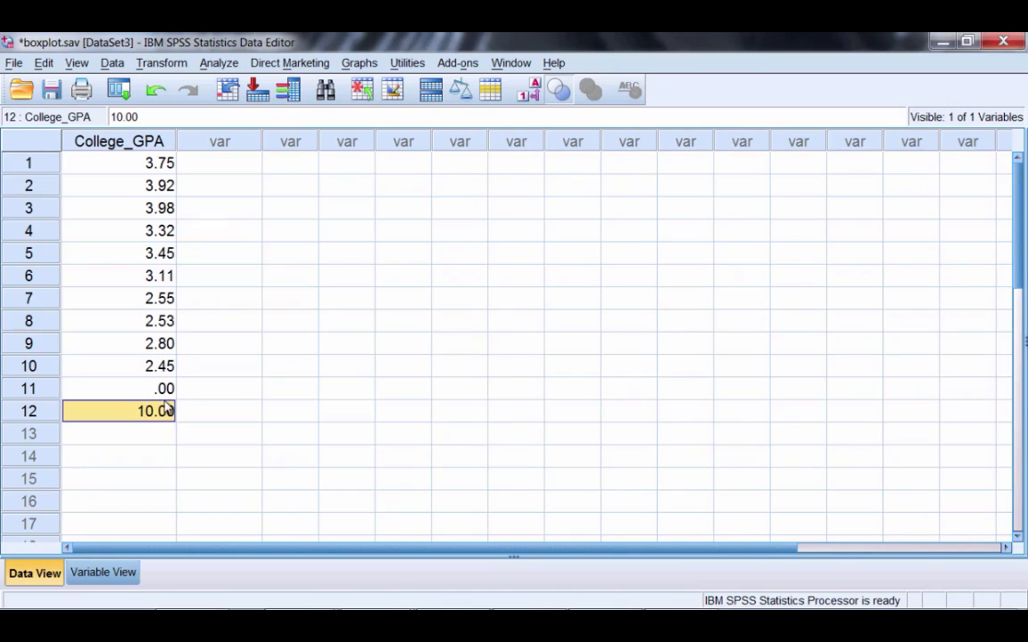
left_click(219, 253)
left_click(167, 163)
left_click(119, 141)
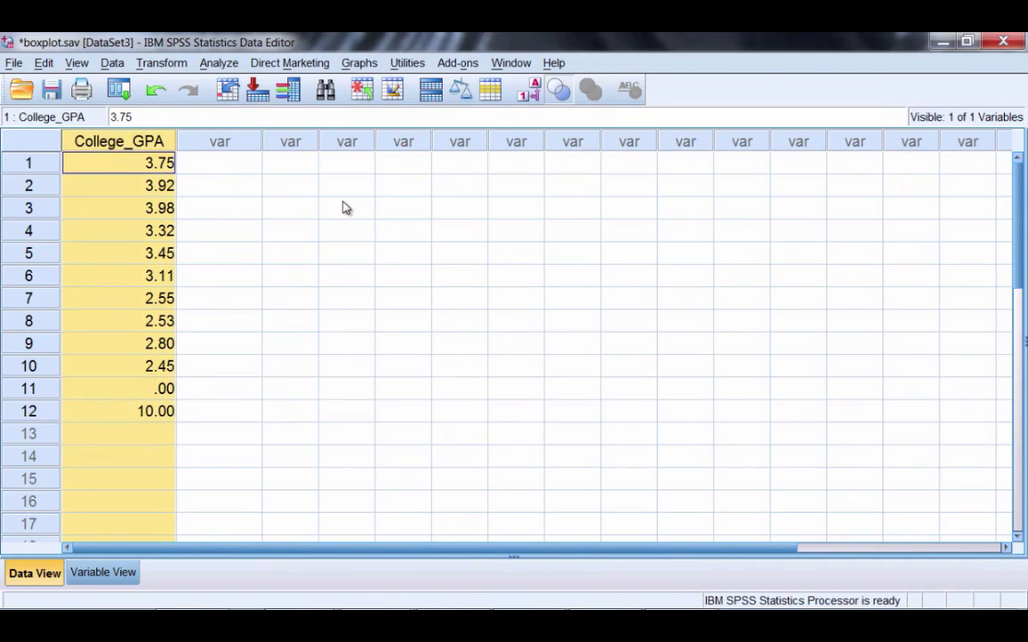
left_click(290, 230)
Step: Generate another simple boxplot of College_GPA with case 12 included and inspect its outlying points in the output
left_click(360, 62)
mouse_move(366, 129)
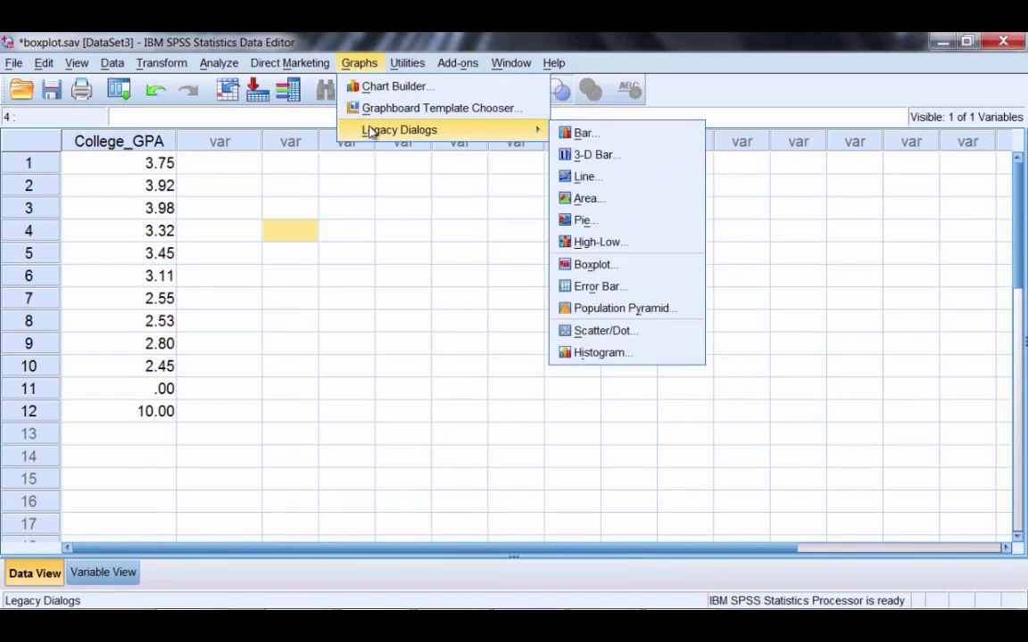
left_click(662, 266)
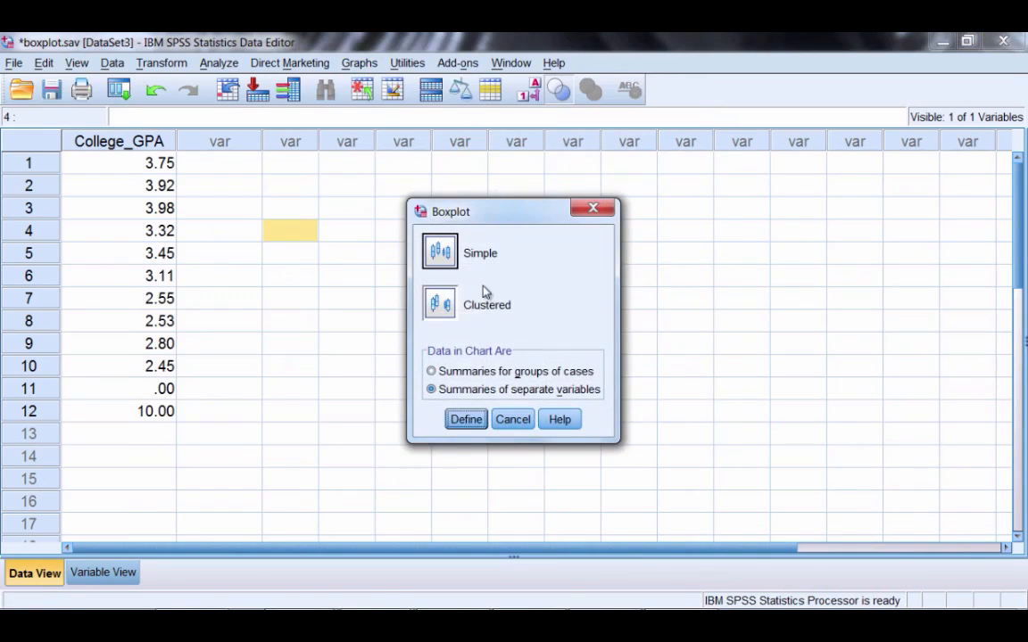
left_click(469, 420)
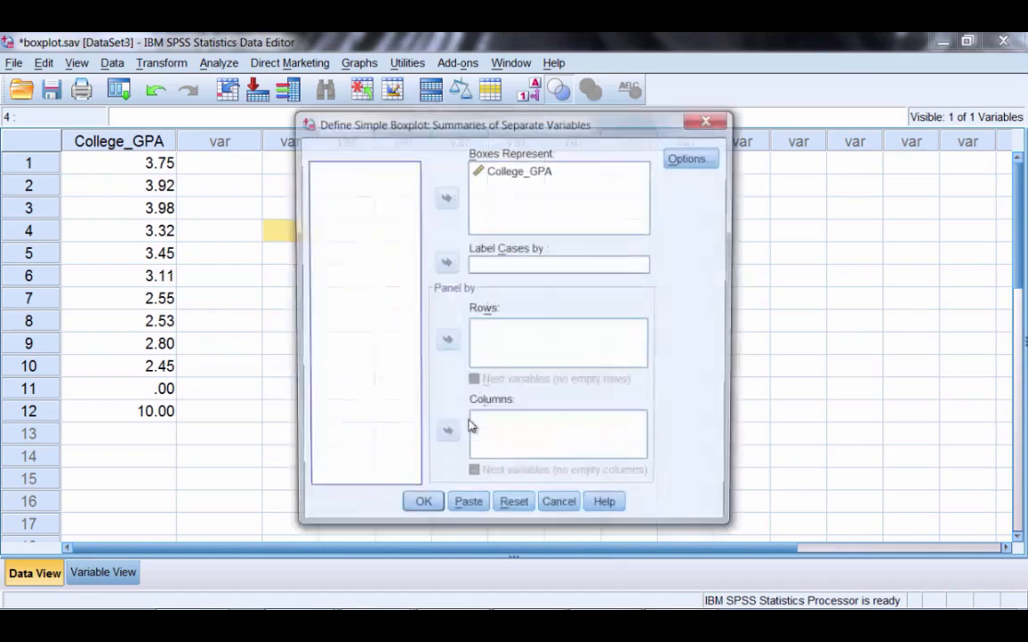
left_click(428, 510)
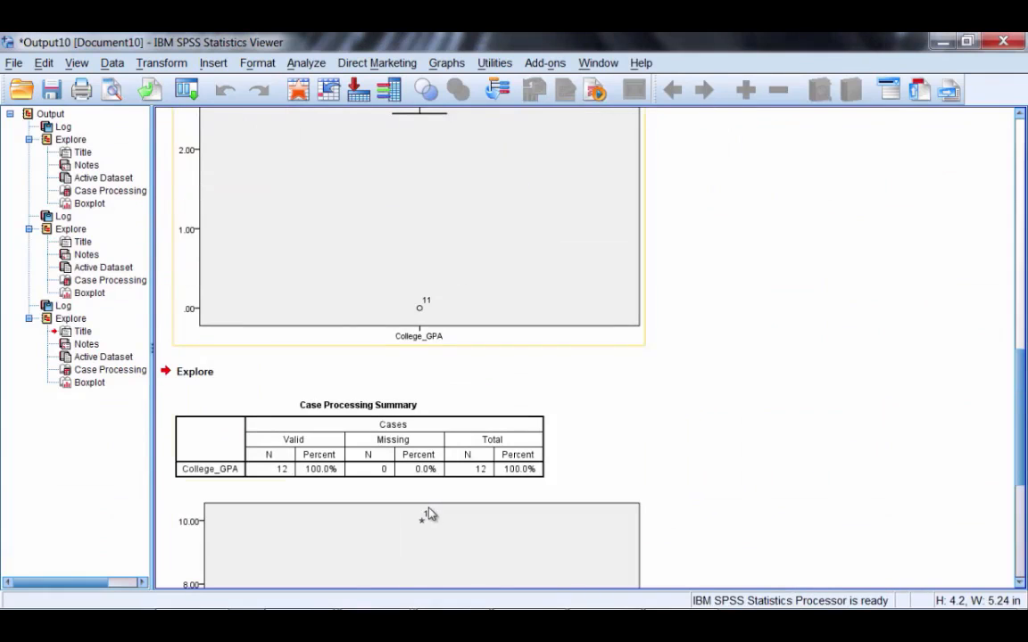
left_click_drag(1019, 375, 1014, 465)
left_click(535, 540)
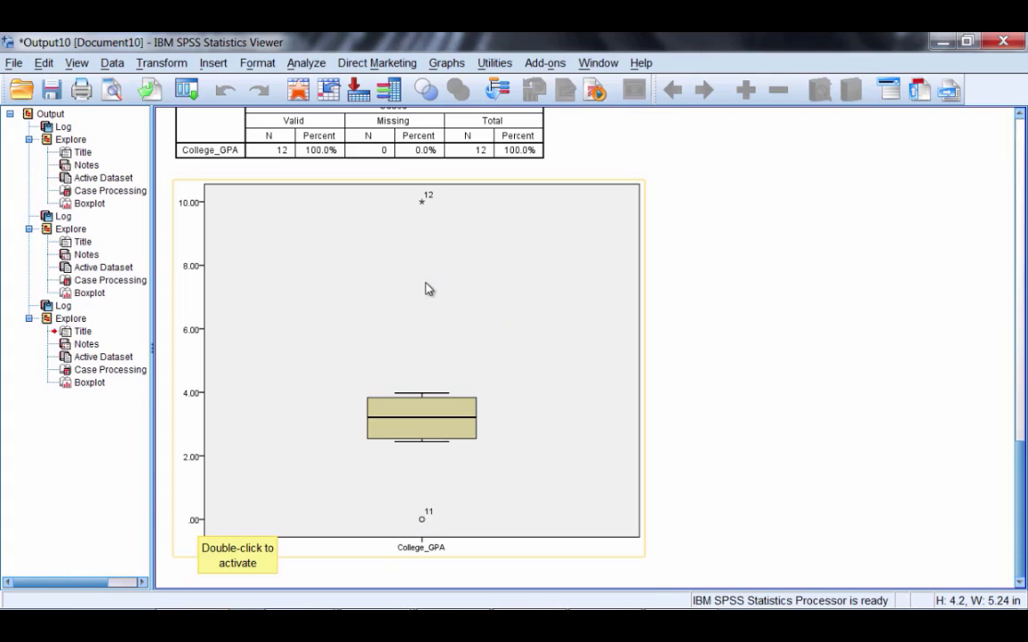
left_click(423, 524)
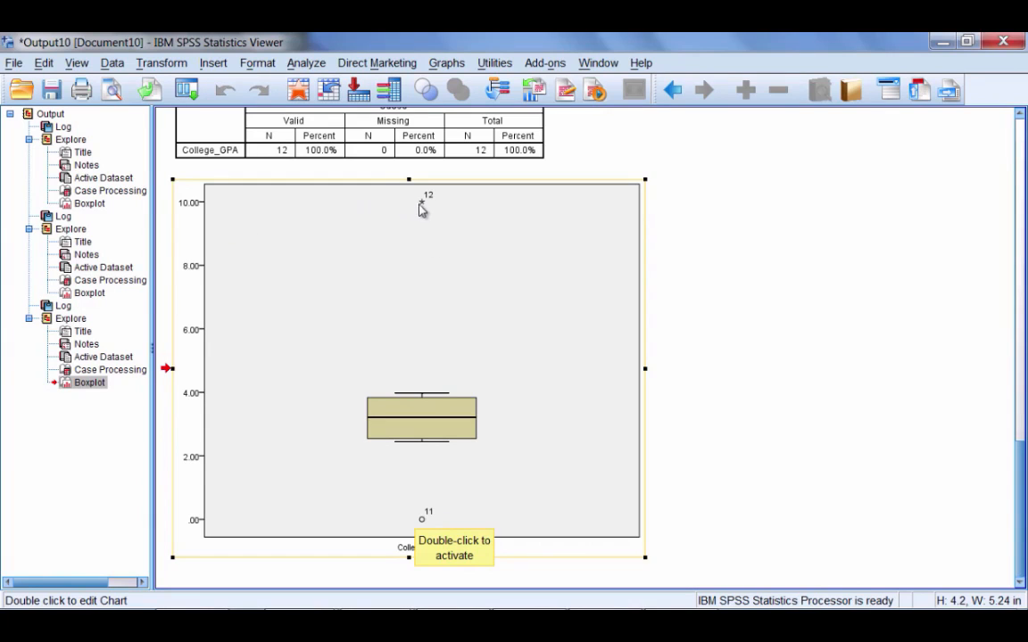
Step: Go back to the data and compare the College_GPA values of cases 11 and 12 with the other cases
left_click(298, 89)
left_click(157, 418)
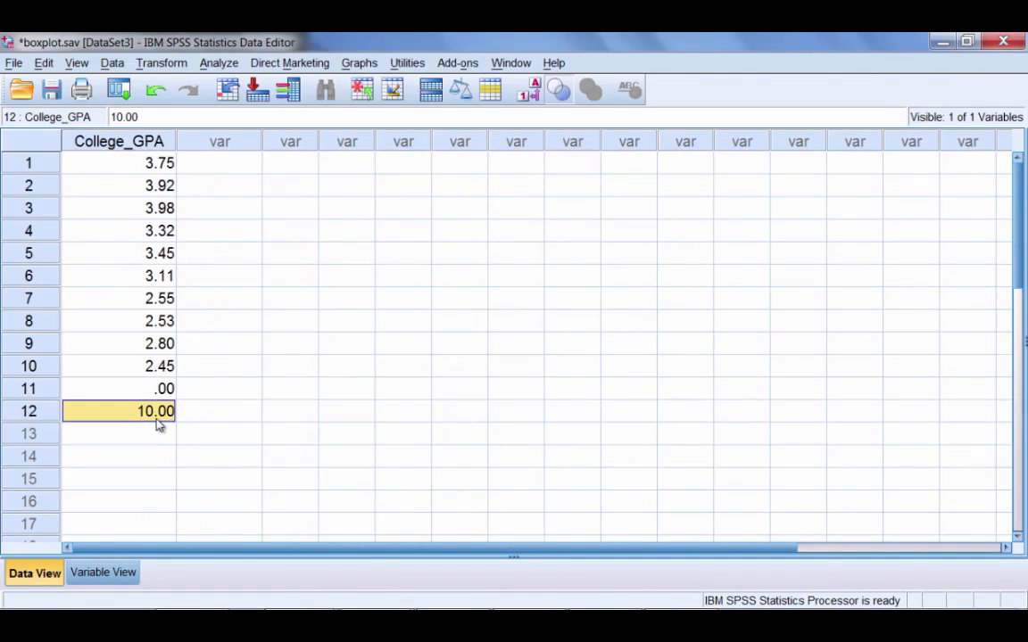
left_click(142, 391)
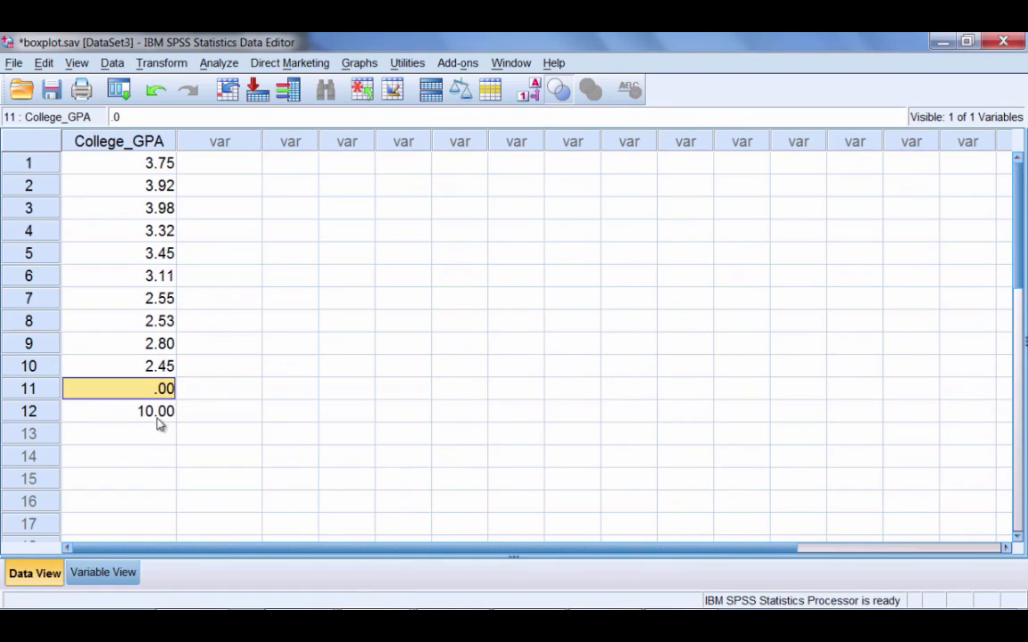
left_click(158, 420)
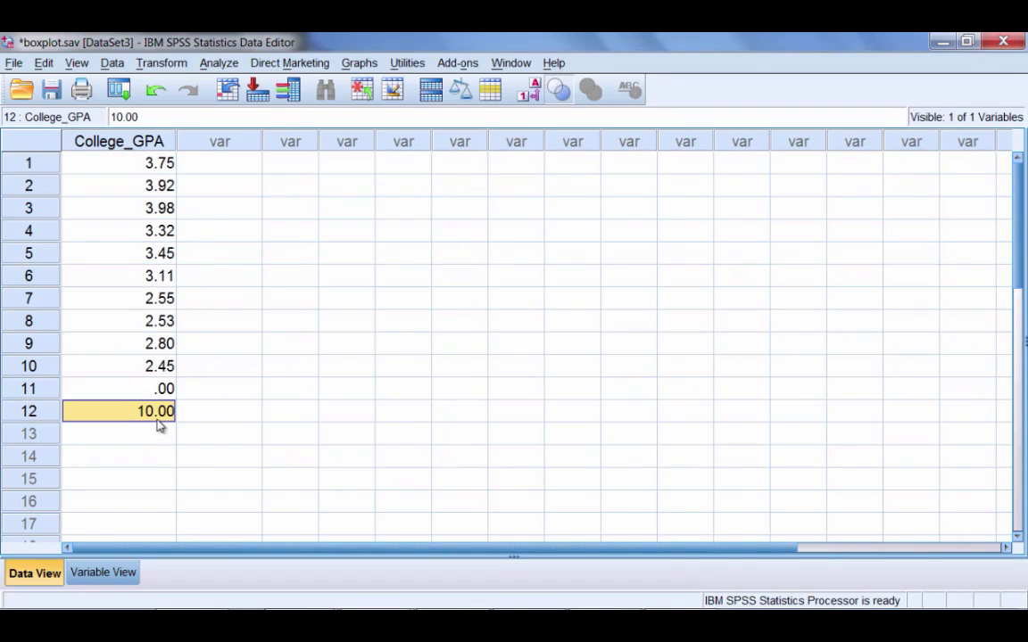
left_click_drag(142, 163, 129, 387)
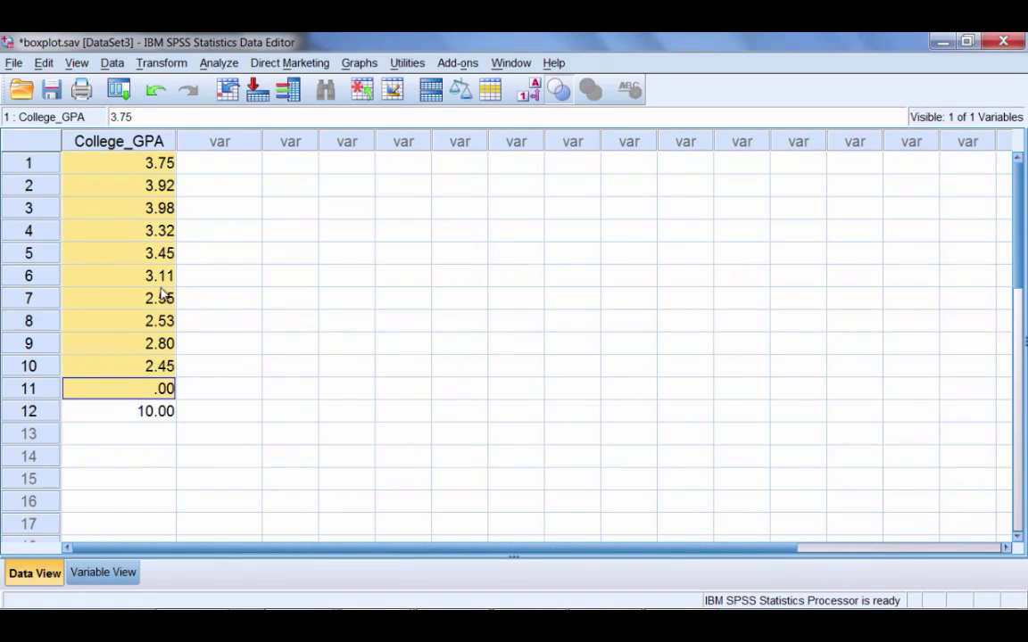
left_click(153, 411)
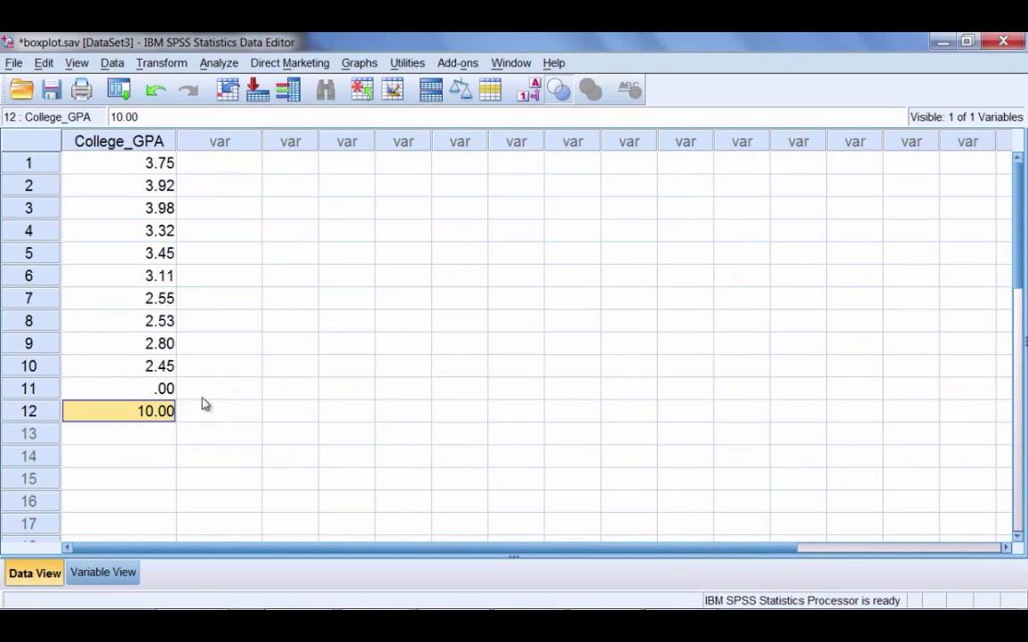